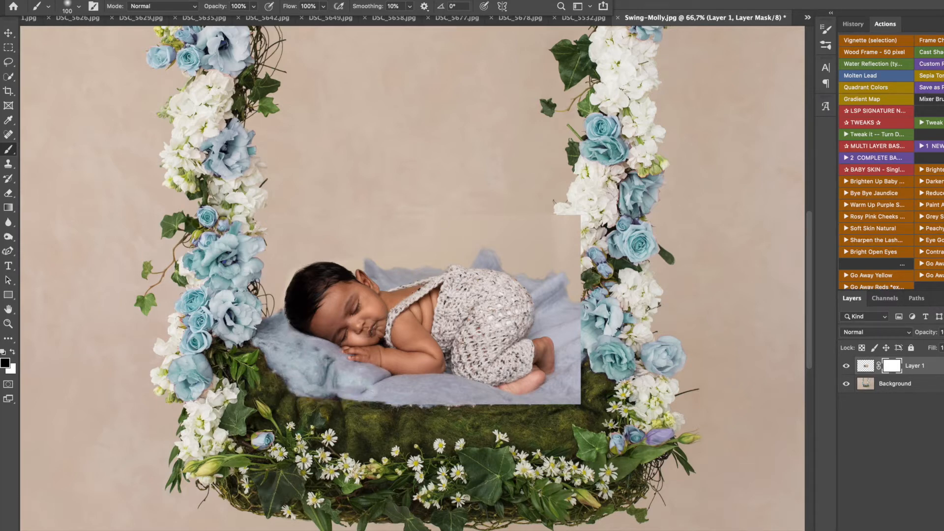
Step: Mask out the baby layer's hard edges over the flowers, backdrop and blanket with a large soft brush
mouse_move(511, 404)
left_mouse_down()
mouse_move(583, 401)
mouse_move(561, 386)
mouse_move(532, 391)
mouse_move(575, 368)
mouse_move(561, 294)
mouse_move(570, 219)
mouse_move(563, 261)
mouse_move(574, 287)
left_mouse_up()
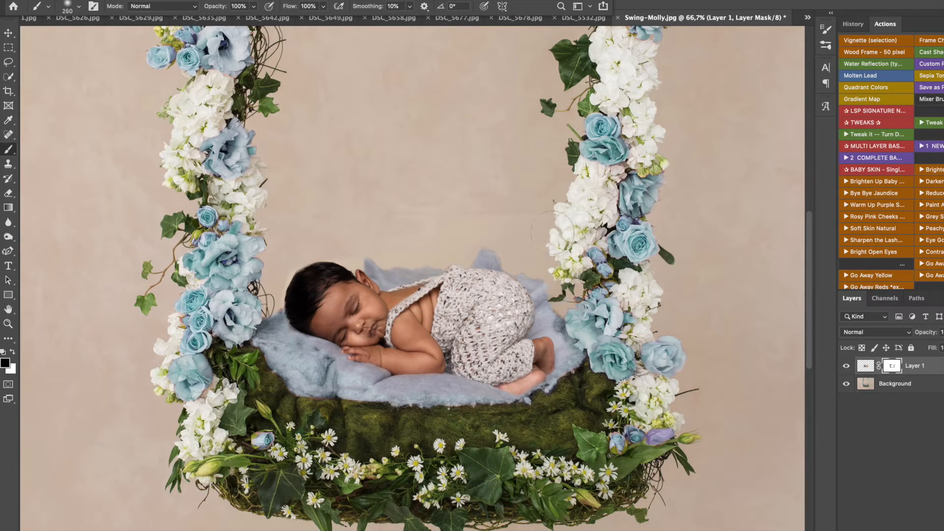
left_click_drag(392, 243, 530, 248)
left_click_drag(376, 254, 518, 245)
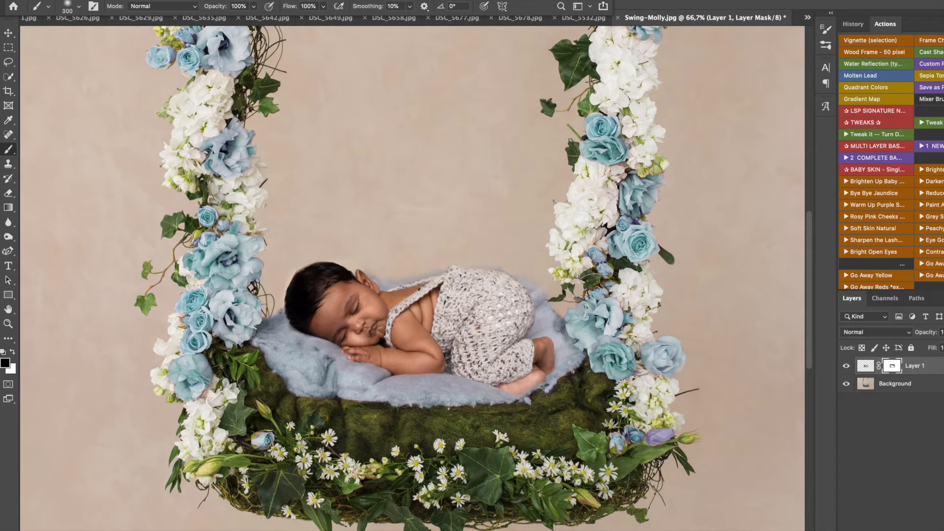
left_click_drag(545, 294, 562, 338)
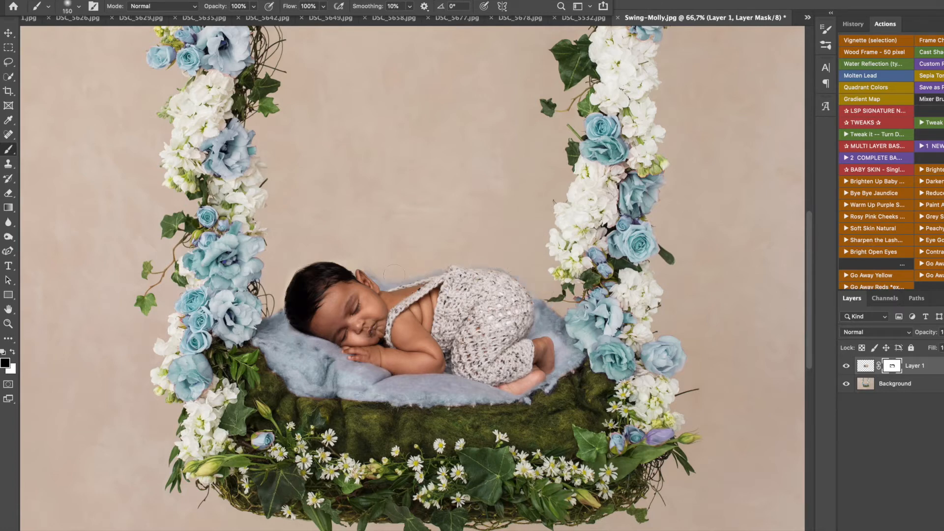
Step: Mask out the old blanket fringe behind the ear and along the back and shoulder strap, refining with a 35 px brush
scroll(478, 247, "up", 5)
key("bracketleft")
key("bracketleft")
key("bracketleft")
key("bracketleft")
key("bracketleft")
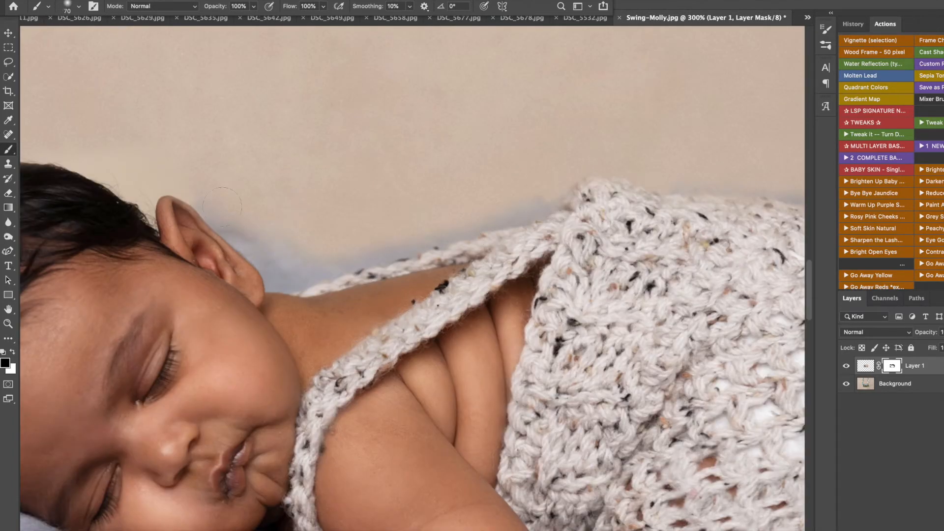
left_click_drag(212, 210, 257, 230)
left_click_drag(199, 189, 206, 206)
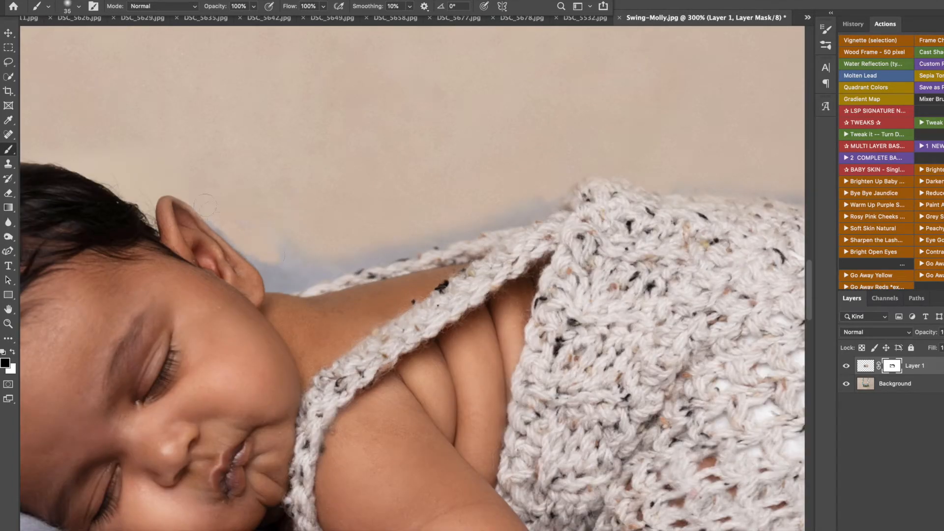
mouse_move(239, 246)
left_mouse_down()
mouse_move(293, 290)
mouse_move(268, 264)
left_mouse_up()
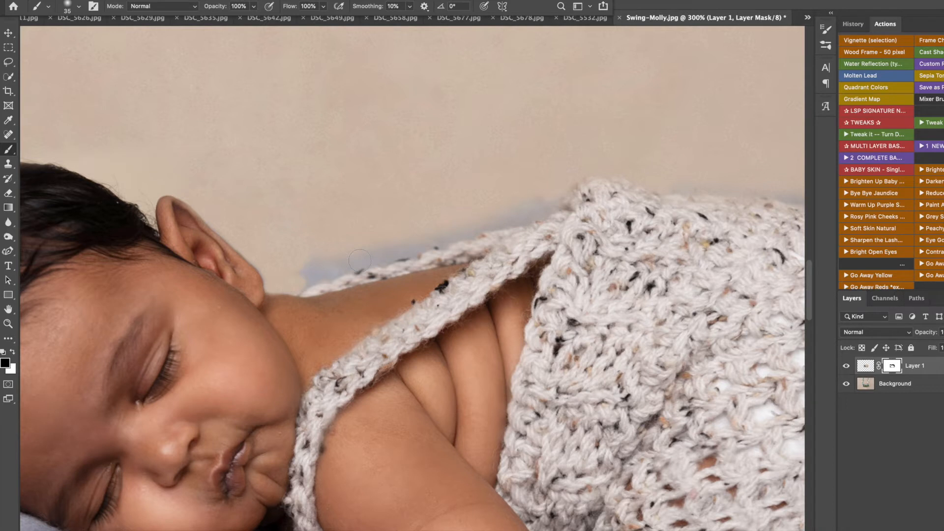
mouse_move(319, 265)
left_mouse_down()
mouse_move(296, 282)
mouse_move(336, 261)
mouse_move(367, 252)
mouse_move(360, 265)
mouse_move(405, 249)
mouse_move(421, 235)
mouse_move(418, 243)
mouse_move(522, 214)
mouse_move(526, 202)
mouse_move(543, 208)
mouse_move(516, 224)
left_mouse_up()
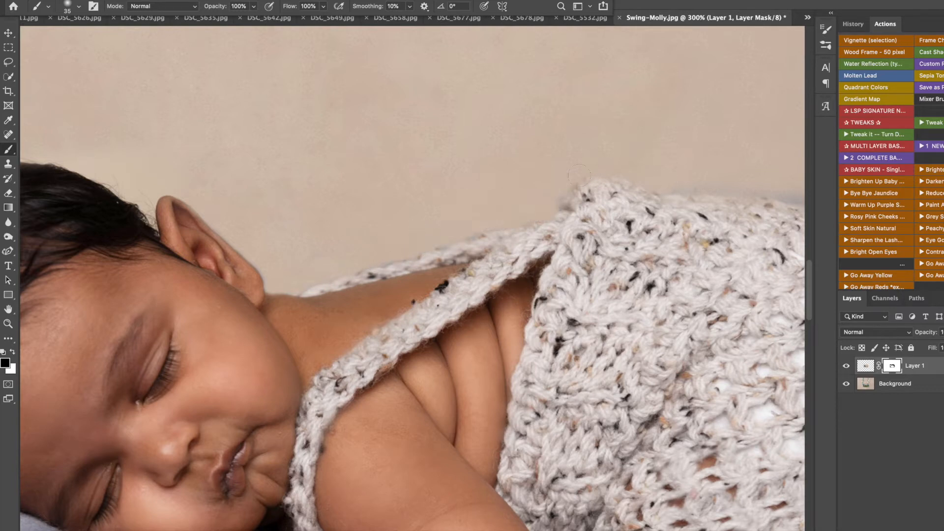
Step: Mask out the leftover original blanket around the seat of the knitted romper and behind the raised foot
scroll(557, 186, "right", 5)
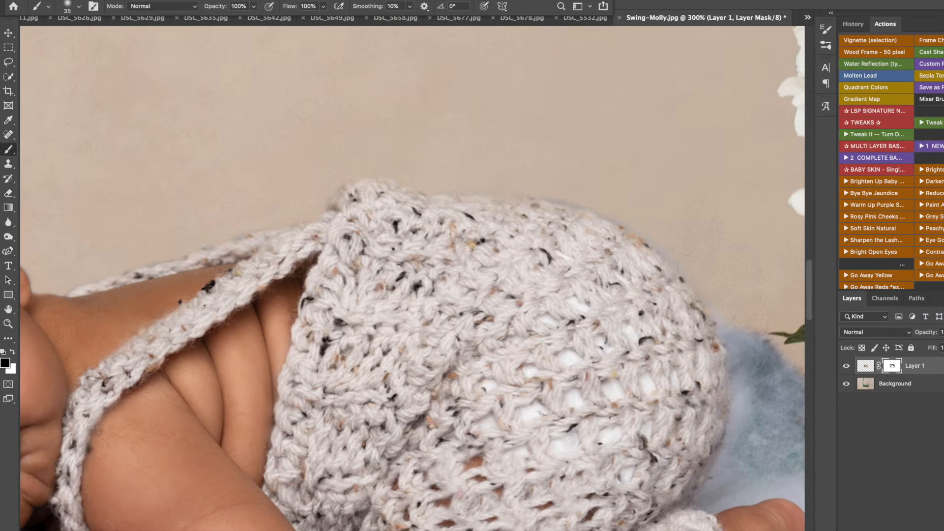
left_click_drag(744, 363, 745, 413)
left_click_drag(745, 413, 566, 334)
mouse_move(551, 300)
left_mouse_down()
mouse_move(553, 350)
mouse_move(525, 408)
mouse_move(556, 423)
mouse_move(636, 419)
mouse_move(660, 450)
mouse_move(595, 316)
left_mouse_up()
key("]")
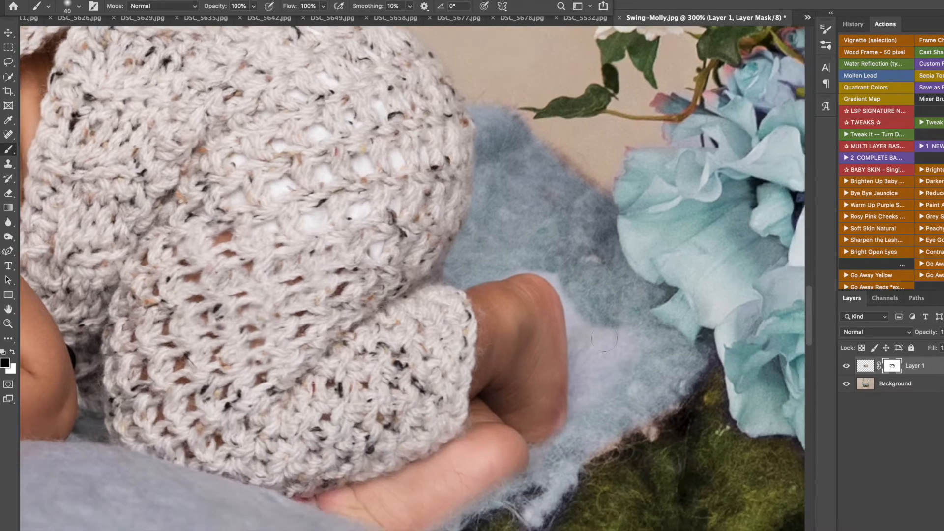
left_click(556, 264)
mouse_move(558, 286)
left_mouse_down()
mouse_move(583, 362)
mouse_move(624, 344)
mouse_move(642, 350)
left_mouse_up()
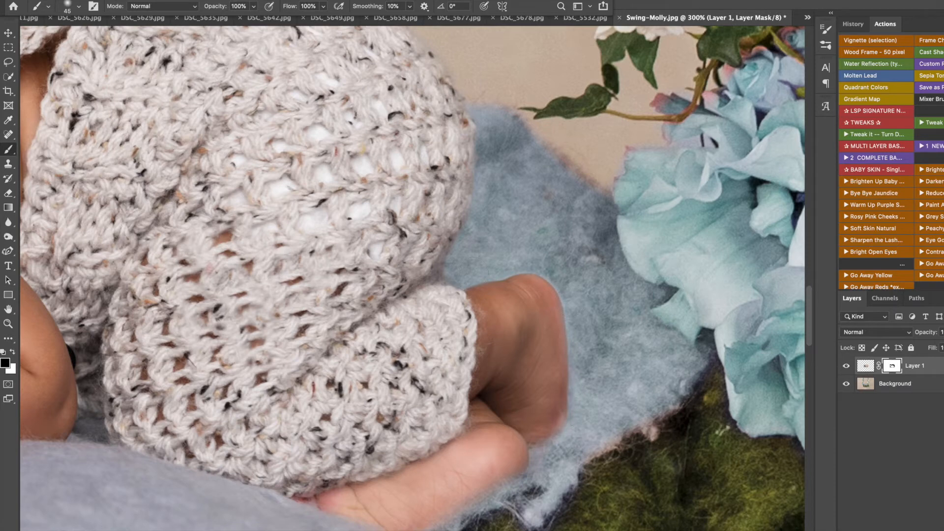
Step: Restore the edge under the lower foot by painting white on the layer mask with a 45 px brush
key("x")
left_click_drag(522, 462, 479, 501)
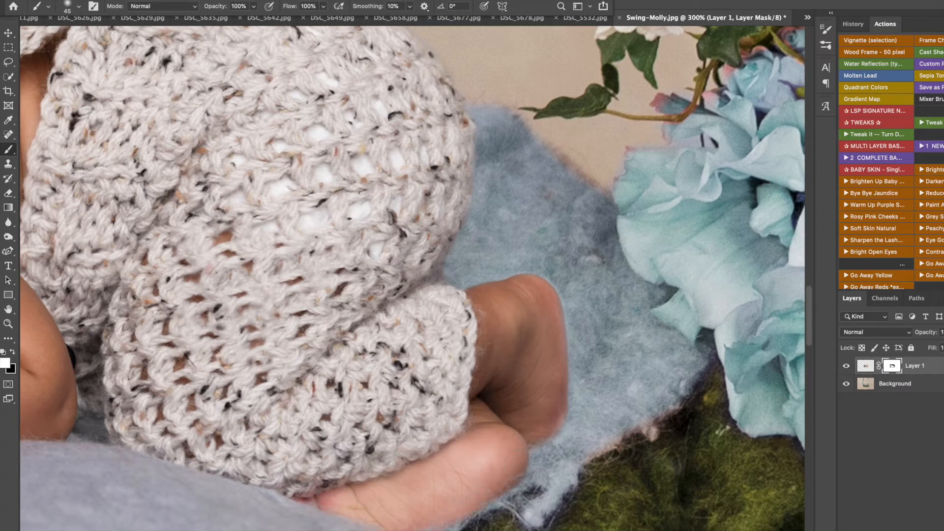
scroll(478, 471, "down", 3)
scroll(478, 471, "left", 2)
mouse_move(511, 425)
left_mouse_down()
mouse_move(492, 453)
mouse_move(560, 426)
mouse_move(511, 464)
left_mouse_up()
key("x")
key("x")
Step: Mask out the original blanket below the forearm and romper by painting black on the mask
scroll(545, 434, "left", 5)
scroll(493, 401, "down", 1)
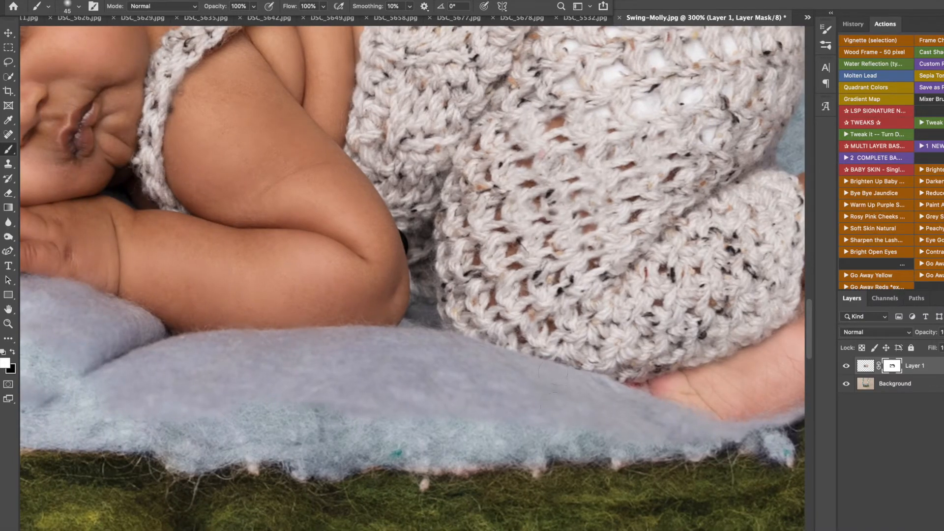
key("x")
mouse_move(339, 409)
left_mouse_down()
mouse_move(265, 388)
mouse_move(101, 400)
mouse_move(418, 383)
mouse_move(305, 351)
mouse_move(246, 362)
mouse_move(286, 335)
mouse_move(541, 383)
mouse_move(679, 431)
mouse_move(640, 420)
left_mouse_up()
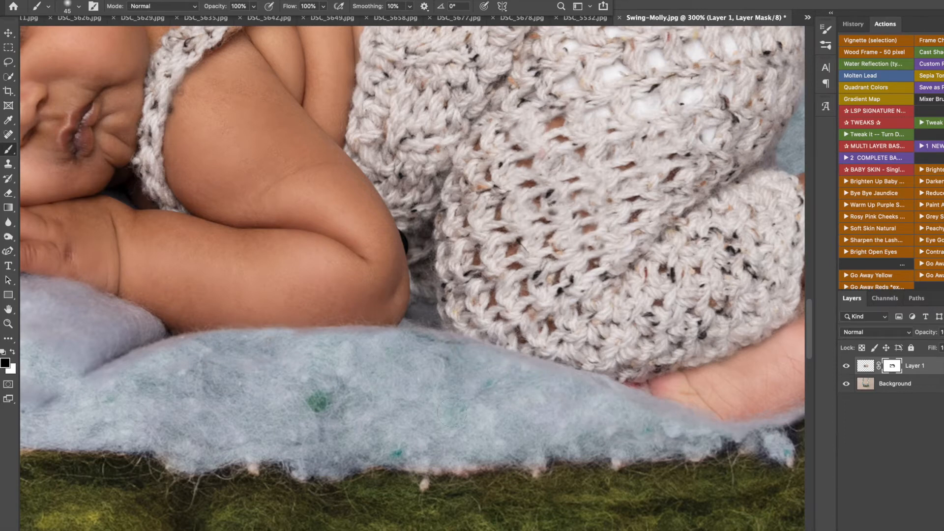
Step: Mask out the original blanket below the hand and beside the head with an 80 px brush
scroll(451, 413, "left", 10)
key("]")
key("]")
mouse_move(492, 339)
left_mouse_down()
mouse_move(467, 328)
mouse_move(465, 345)
mouse_move(497, 321)
mouse_move(353, 285)
mouse_move(443, 362)
mouse_move(260, 388)
left_mouse_up()
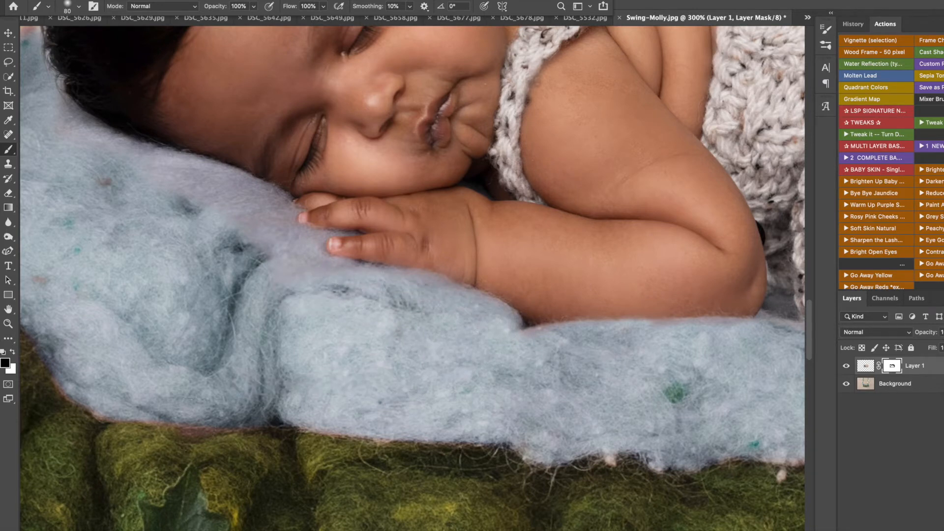
mouse_move(254, 428)
left_mouse_down()
mouse_move(350, 468)
mouse_move(407, 505)
left_mouse_up()
mouse_move(470, 329)
left_mouse_down()
mouse_move(441, 304)
mouse_move(307, 245)
left_mouse_up()
left_click_drag(408, 327, 435, 320)
Step: Refine the mask where the hair and face meet the blanket, using a 35 px brush and alternating white and black
key("[")
key("[")
key("[")
key("[")
key("[")
key("[")
key("x")
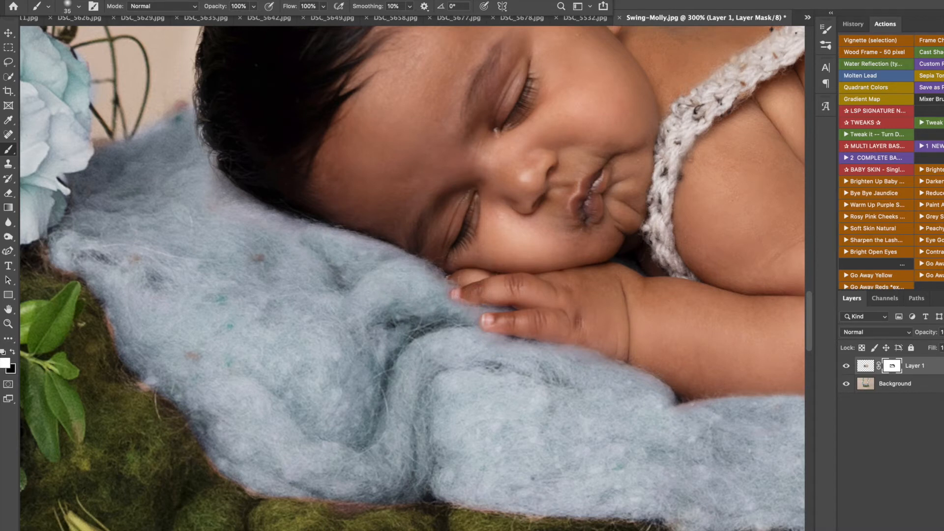
key("x")
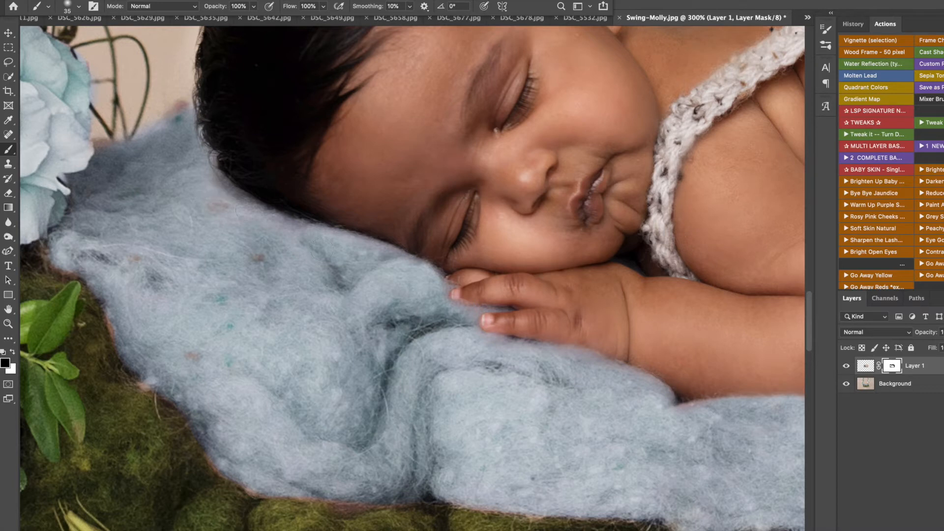
key("x")
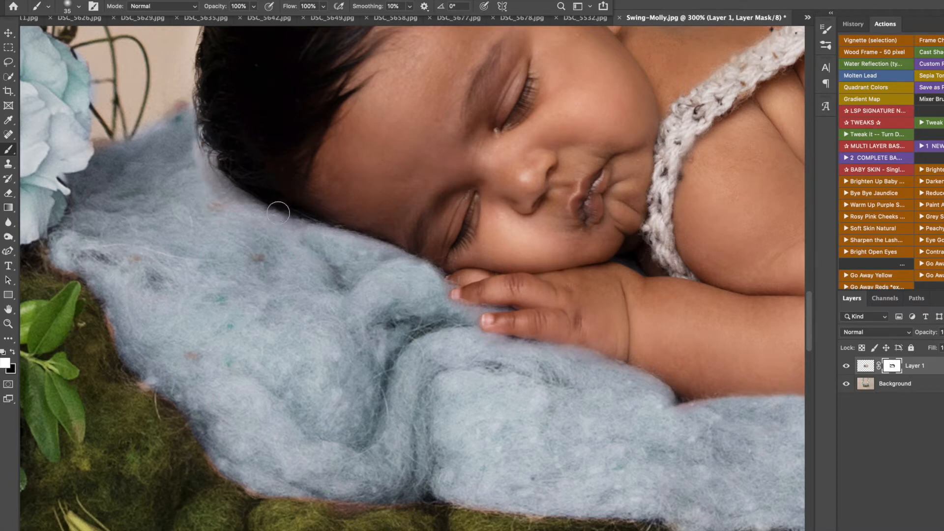
scroll(191, 154, "up", 2)
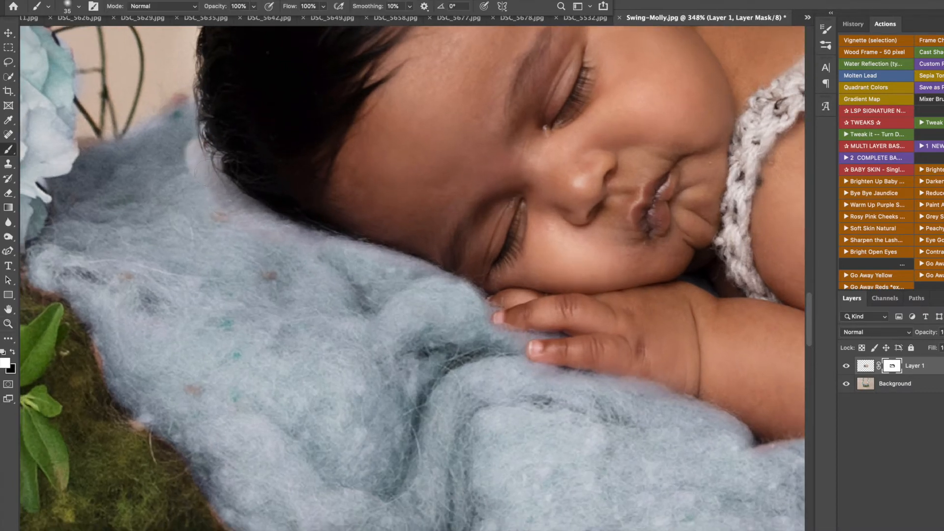
key("x")
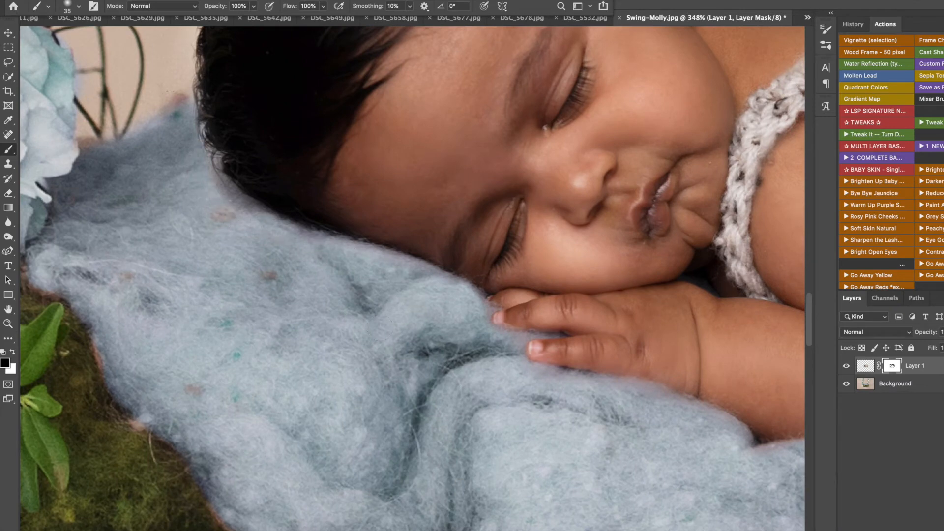
Step: Show the red mask overlay and paint black over the unmasked patches above the head and ear and across the backdrop
scroll(196, 197, "up", 3)
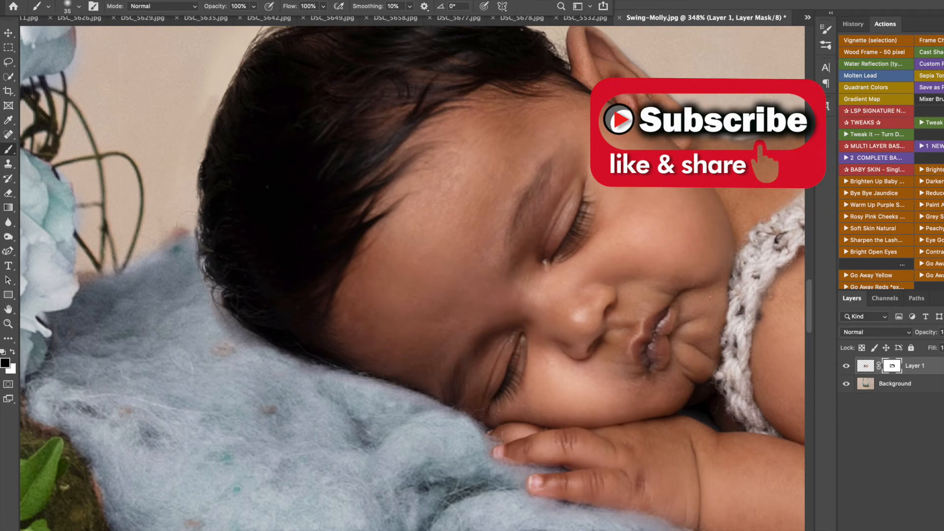
scroll(222, 222, "up", 4)
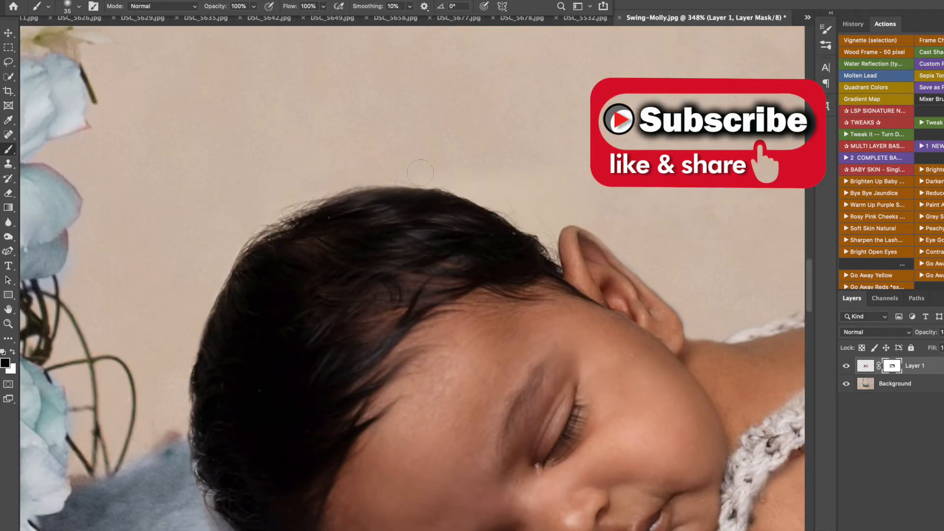
key("backslash")
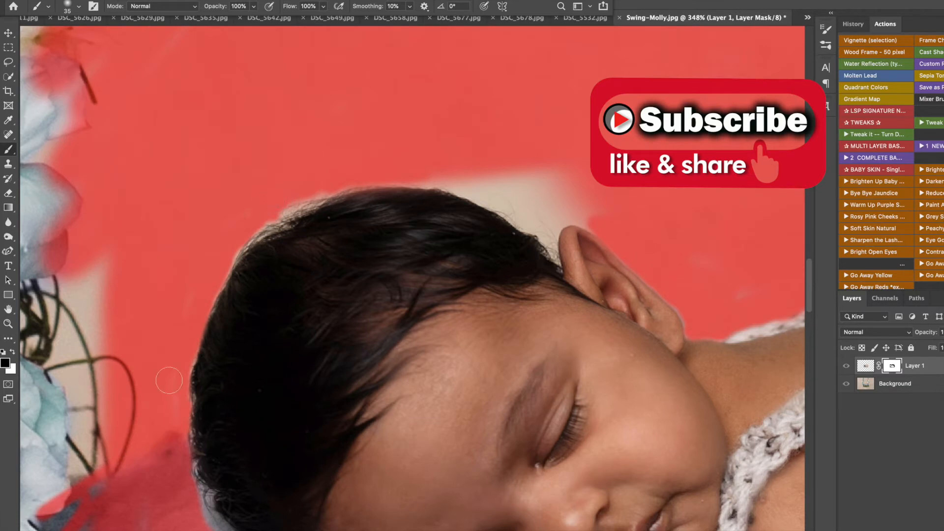
mouse_move(439, 183)
left_mouse_down()
mouse_move(526, 224)
mouse_move(589, 221)
mouse_move(541, 203)
mouse_move(525, 177)
mouse_move(493, 170)
mouse_move(530, 186)
mouse_move(520, 191)
mouse_move(553, 211)
left_mouse_up()
left_click_drag(438, 175, 523, 176)
left_click_drag(788, 162, 608, 141)
left_click_drag(738, 201, 428, 245)
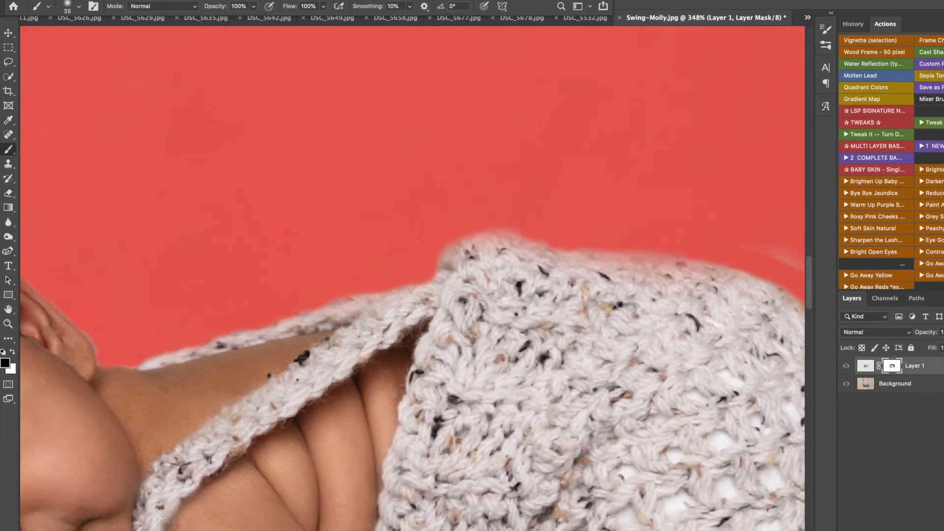
Step: Paint black over the missed mask areas around the feet and the nearby blanket, enlarging the brush as needed
scroll(191, 245, "right", 5)
scroll(659, 244, "down", 7)
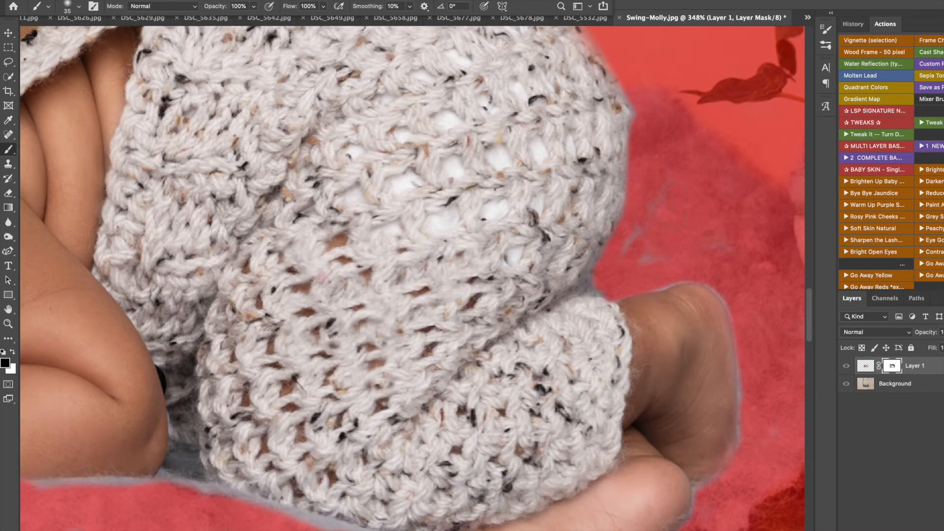
scroll(639, 256, "right", 5)
scroll(640, 256, "down", 5)
left_click_drag(764, 222, 691, 273)
left_click_drag(686, 234, 704, 203)
key("bracketright")
key("bracketright")
key("bracketright")
key("bracketright")
key("bracketright")
key("bracketright")
key("bracketright")
left_click_drag(722, 296, 763, 332)
Step: Fill the missed mask areas on the blanket beside the baby's head and along its outer edge with a 60 px brush
scroll(669, 274, "left", 5)
scroll(669, 274, "down", 2)
scroll(699, 268, "left", 5)
scroll(698, 268, "down", 2)
key("bracketleft")
key("bracketleft")
key("bracketleft")
key("bracketleft")
key("bracketleft")
key("bracketleft")
key("bracketleft")
key("bracketleft")
key("bracketleft")
scroll(433, 452, "left", 10)
scroll(211, 361, "left", 10)
scroll(212, 361, "left", 10)
scroll(212, 361, "up", 2)
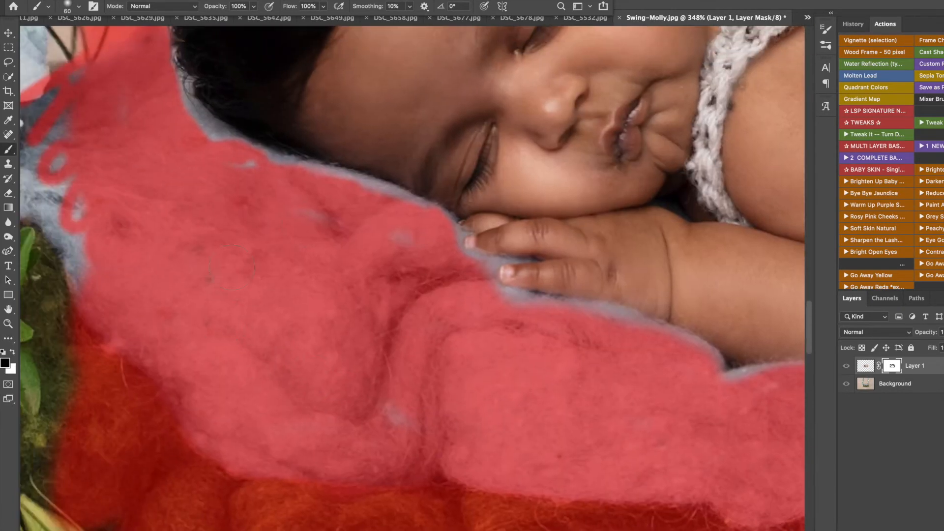
scroll(356, 390, "left", 4)
scroll(356, 389, "up", 3)
mouse_move(189, 295)
left_mouse_down()
mouse_move(170, 277)
mouse_move(127, 277)
mouse_move(198, 352)
left_mouse_up()
left_click_drag(129, 255, 179, 110)
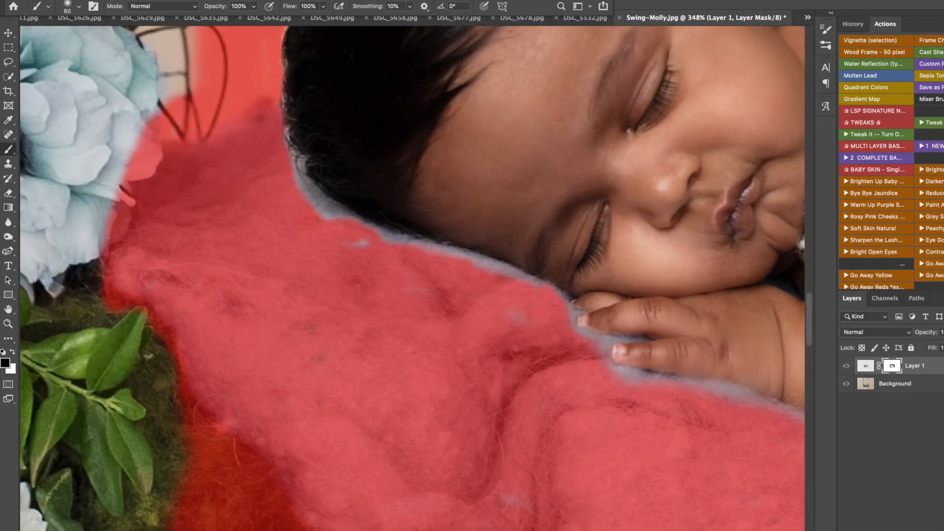
Step: Mask the remaining area around the twigs and blue flowers behind the head, and hide the mask overlay
scroll(180, 110, "up", 9)
scroll(179, 110, "left", 2)
mouse_move(236, 193)
left_mouse_down()
mouse_move(223, 388)
mouse_move(251, 325)
mouse_move(190, 207)
mouse_move(261, 310)
left_mouse_up()
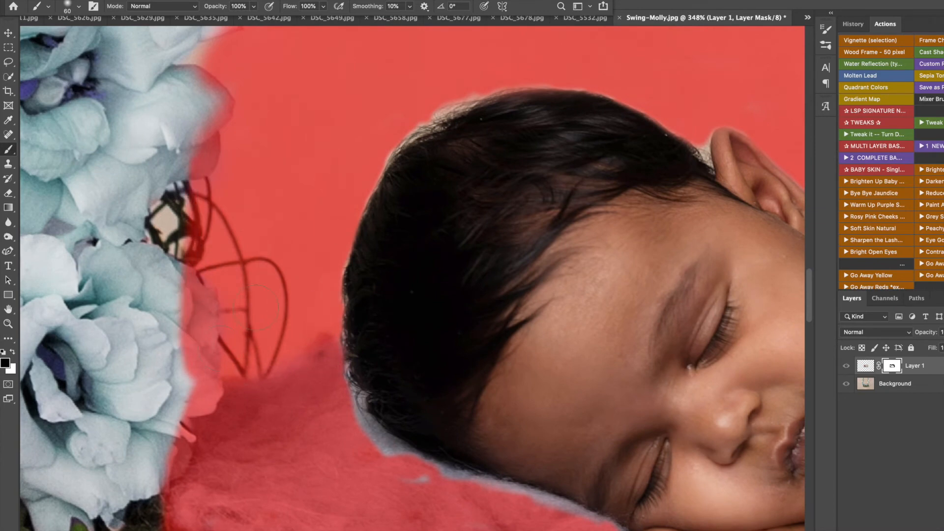
key("backslash")
Step: Inspect the blended edges around the head, face and arm, and review the whole swing composite
scroll(363, 274, "down", 5)
scroll(362, 274, "right", 2)
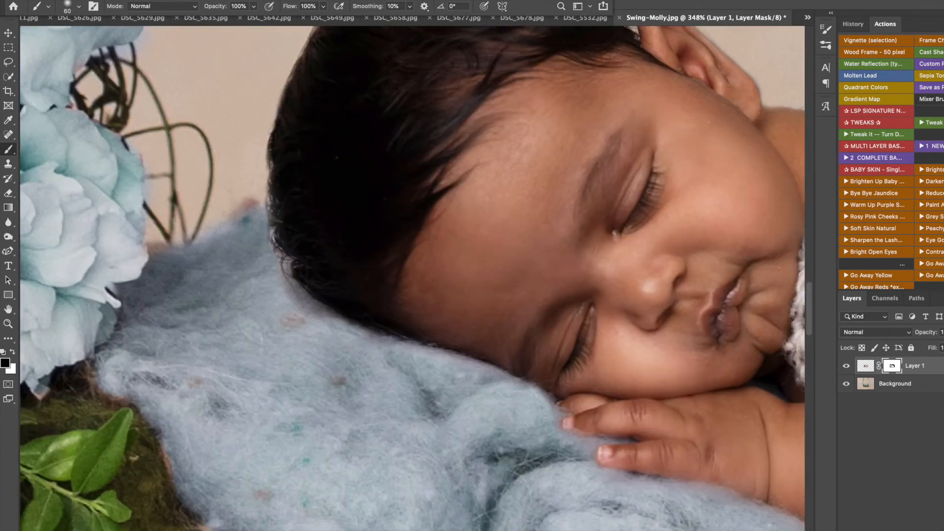
scroll(347, 395, "right", 10)
scroll(347, 395, "up", 3)
scroll(347, 395, "down", 3)
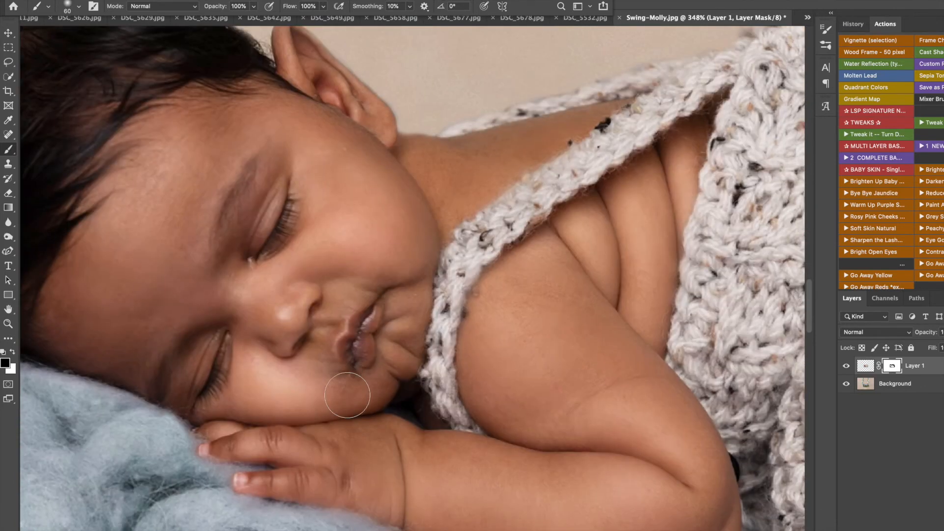
key("super+minus")
key("super+minus")
key("super+minus")
key("super+minus")
key("super+minus")
key("super+minus")
key("super+plus")
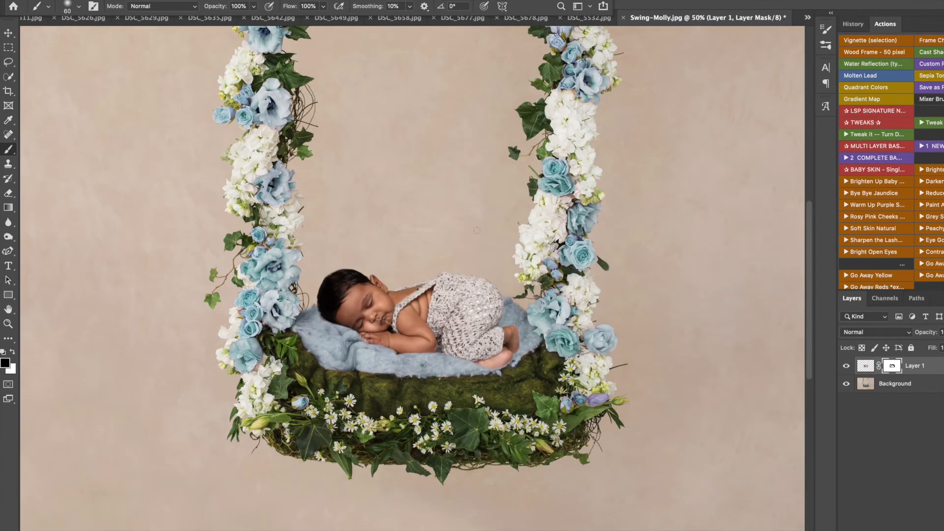
Step: Add a Curves adjustment layer above the baby layer and lower the RGB curve's midtones to darken the image
left_click(910, 530)
left_click(929, 398)
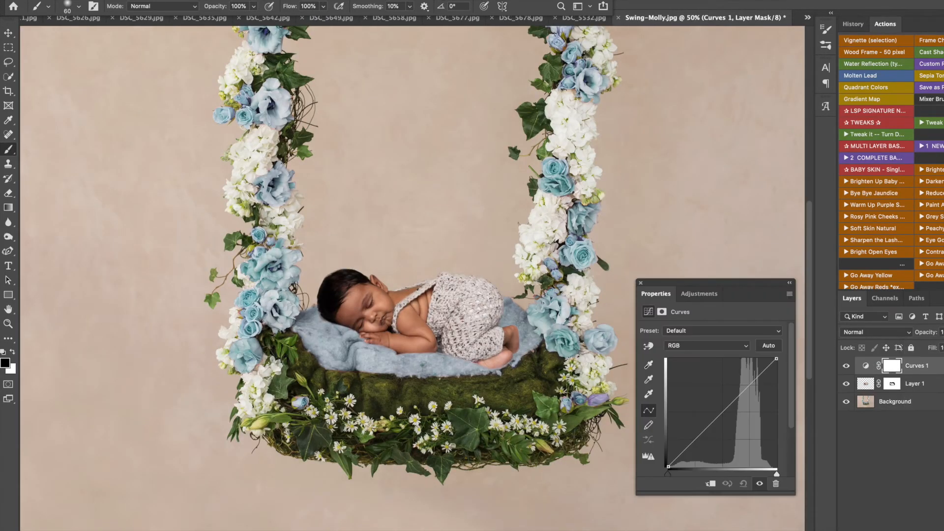
left_click_drag(722, 417, 728, 428)
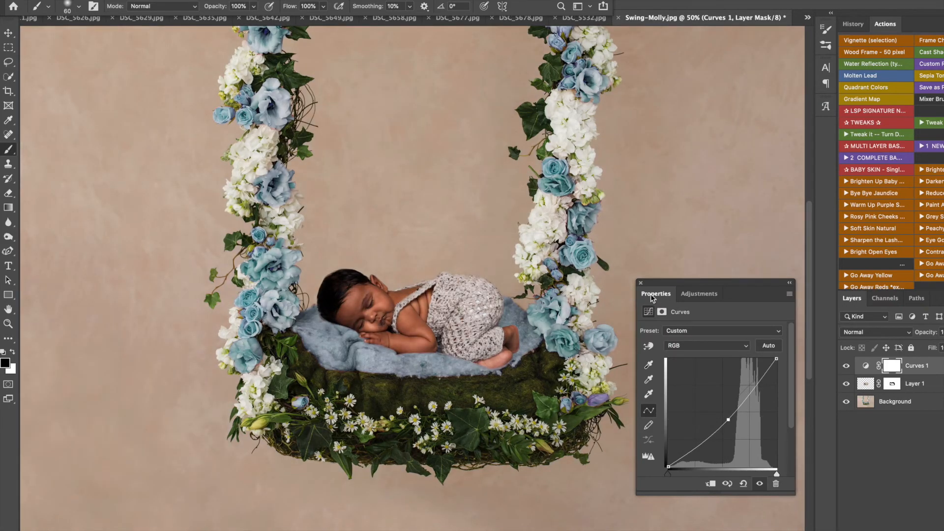
double_click(638, 288)
left_click(639, 284)
Step: Invert the Curves mask to black and set up a 300 px white brush for painting the darkening back in
key("super+plus")
key("super+plus")
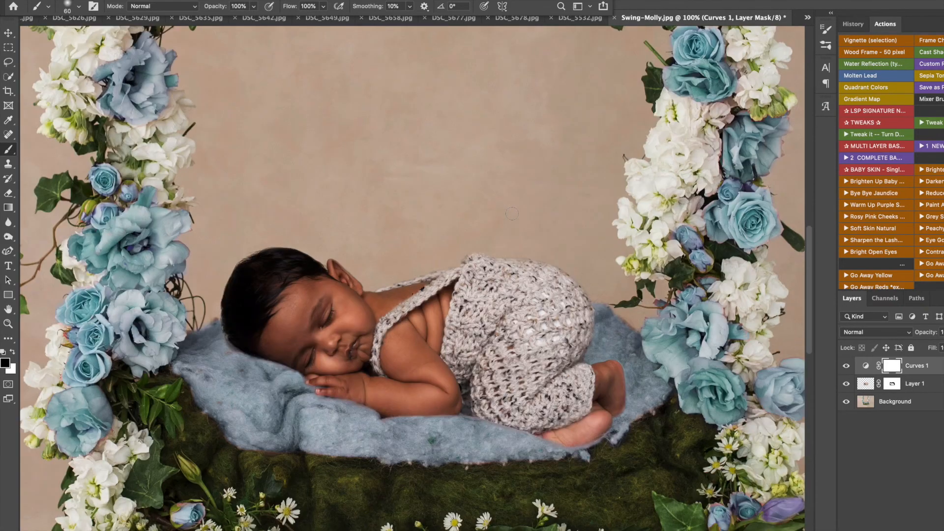
key("super+i")
key("bracketright")
key("bracketright")
key("bracketright")
key("bracketright")
key("bracketright")
key("bracketright")
key("bracketright")
key("bracketright")
key("bracketright")
key("bracketright")
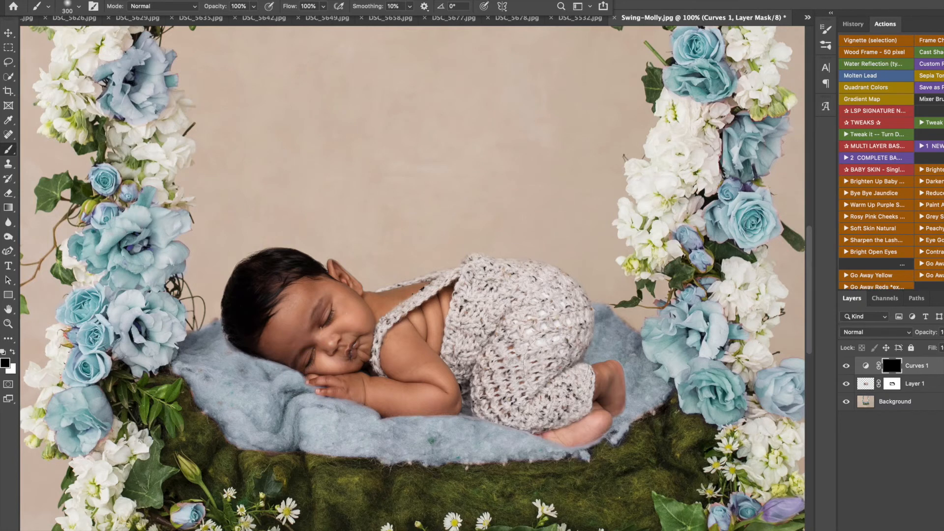
key("x")
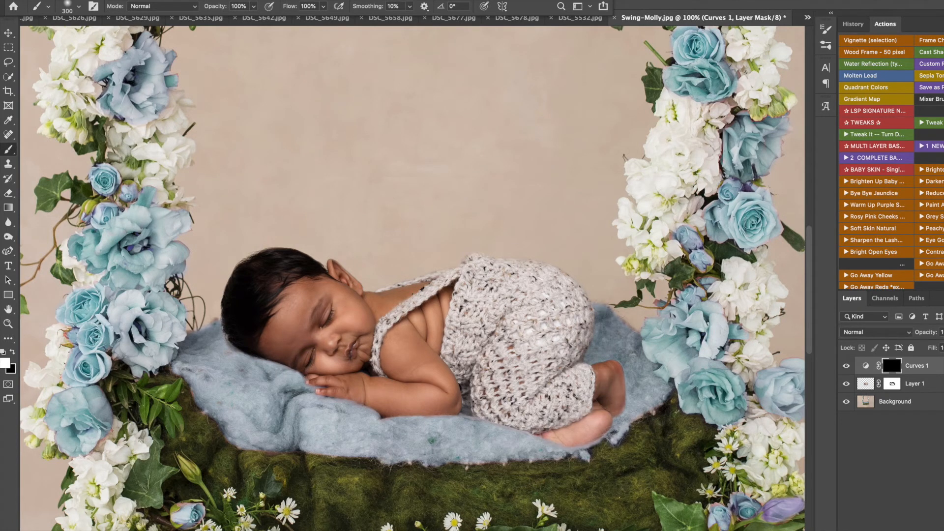
Step: Paint shadows on the Curves mask beneath the baby and along the blanket's edge, and reduce the layer's opacity
left_click_drag(639, 395, 647, 391)
left_click_drag(925, 339, 909, 343)
left_click_drag(649, 384, 634, 336)
mouse_move(467, 392)
left_mouse_down()
mouse_move(464, 370)
mouse_move(473, 416)
mouse_move(540, 435)
left_mouse_up()
left_click_drag(931, 335, 924, 337)
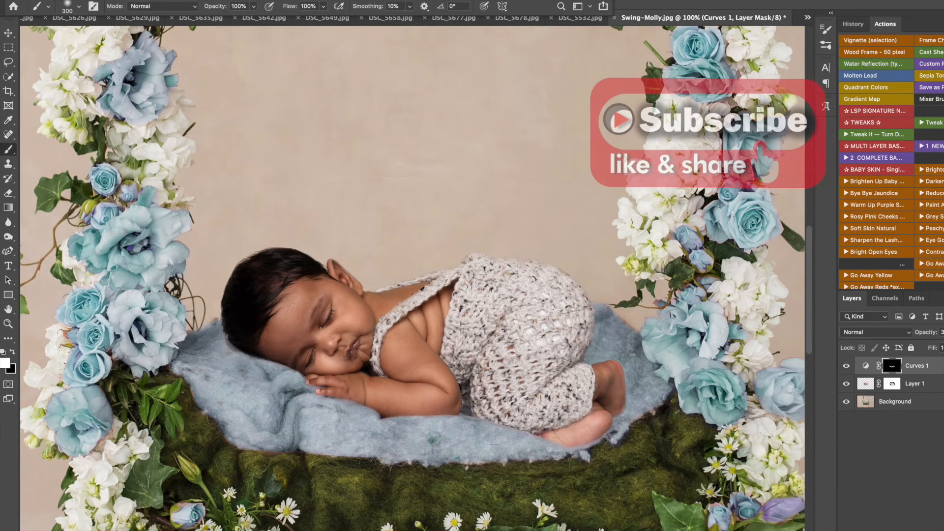
Step: Add a second Curves adjustment layer at the top of the stack and raise its midtones slightly to brighten the image
left_click_drag(523, 435, 462, 391)
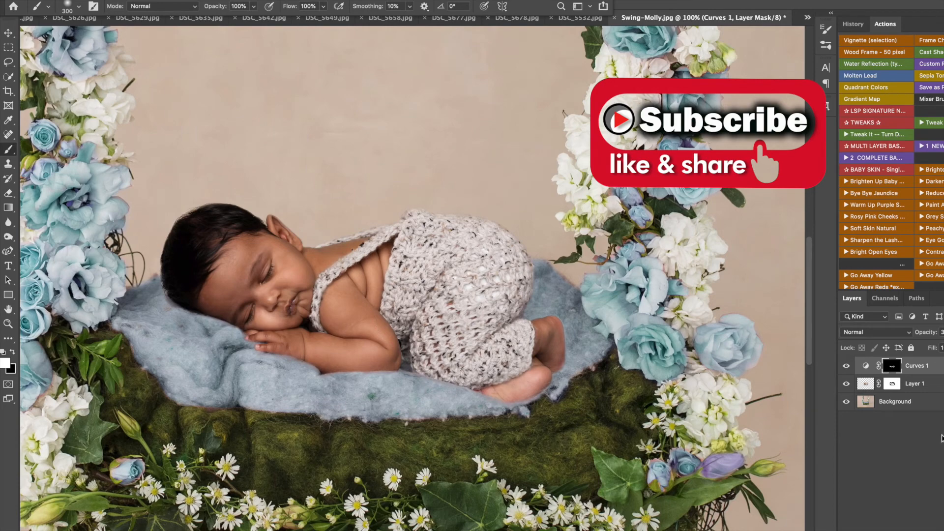
left_click(910, 529)
left_click(933, 399)
left_click(561, 415)
left_click_drag(561, 415, 558, 411)
left_click(640, 284)
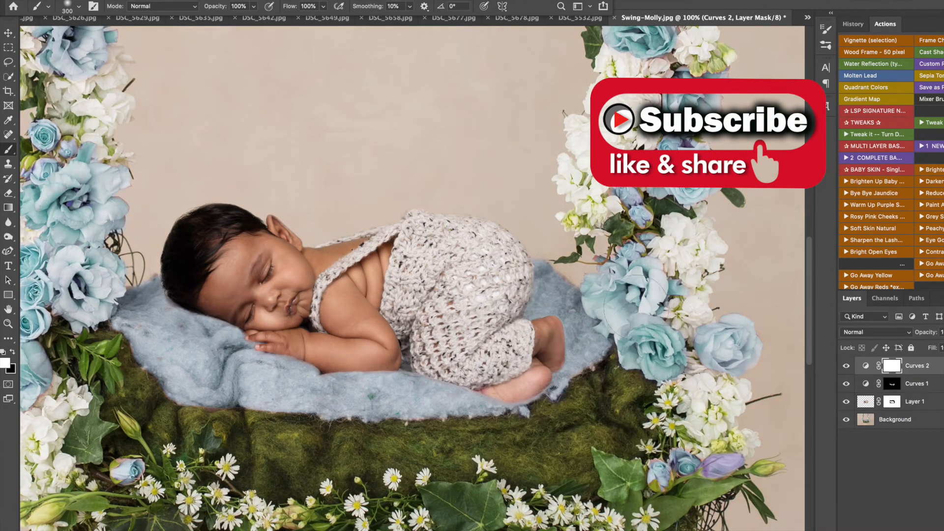
Step: Invert the second Curves mask and paint the brightening over the baby's face and body with a 700 px white brush
key("ctrl+i")
key("bracketright")
key("bracketright")
key("bracketright")
key("bracketright")
key("bracketright")
key("bracketright")
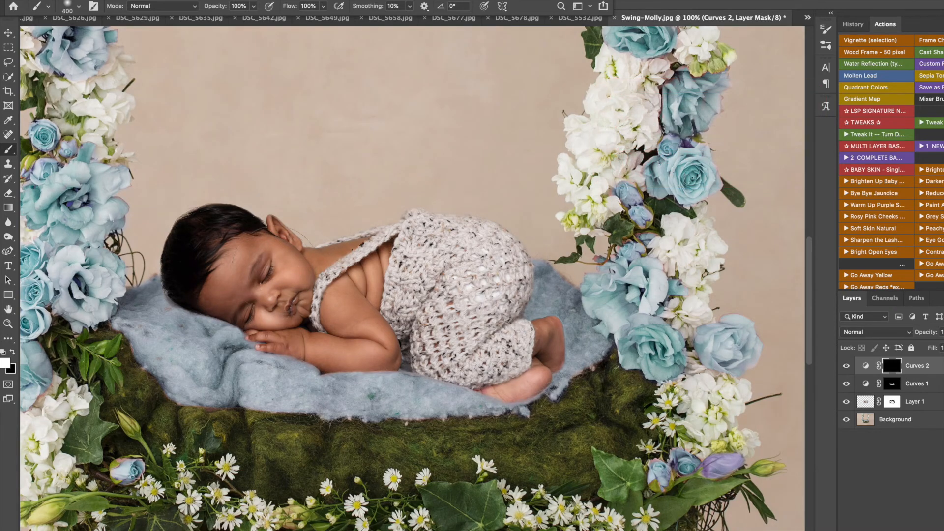
left_click_drag(291, 264, 395, 254)
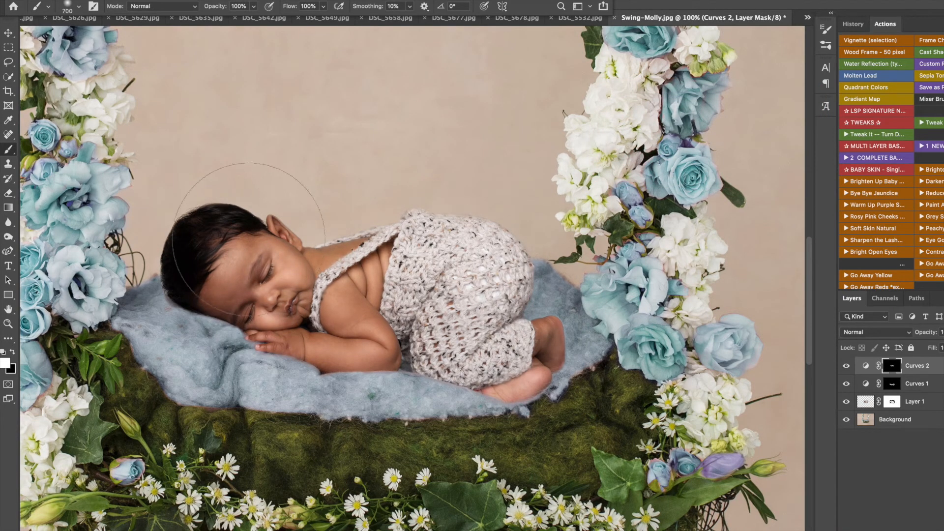
mouse_move(340, 330)
left_mouse_down()
mouse_move(365, 340)
mouse_move(416, 328)
mouse_move(479, 327)
left_mouse_up()
Step: Paint the brightening on the second Curves mask over the moss base and the floral sides of the swing
left_click_drag(495, 270, 608, 193)
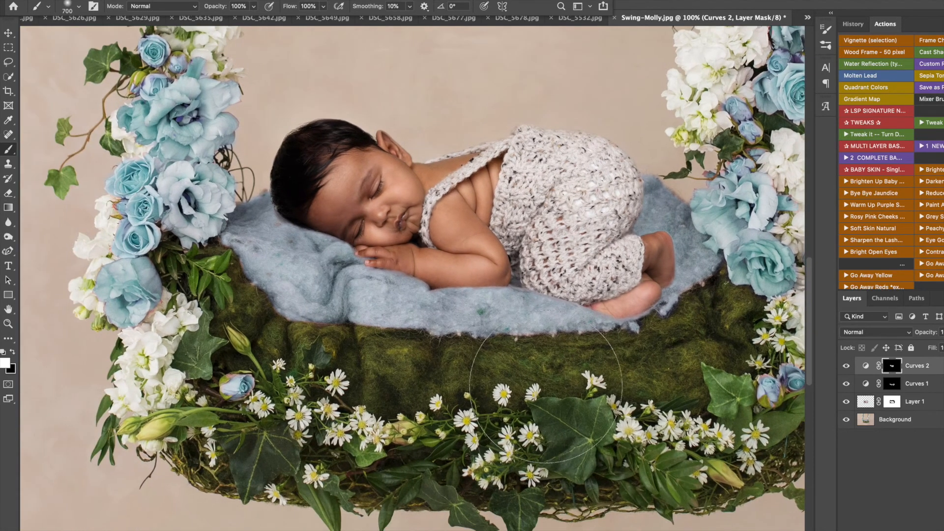
key("super+minus")
key("super+minus")
key("super+minus")
mouse_move(331, 271)
left_mouse_down()
mouse_move(322, 156)
mouse_move(347, 357)
mouse_move(414, 382)
left_mouse_up()
mouse_move(555, 385)
left_mouse_down()
mouse_move(516, 222)
mouse_move(514, 99)
left_mouse_up()
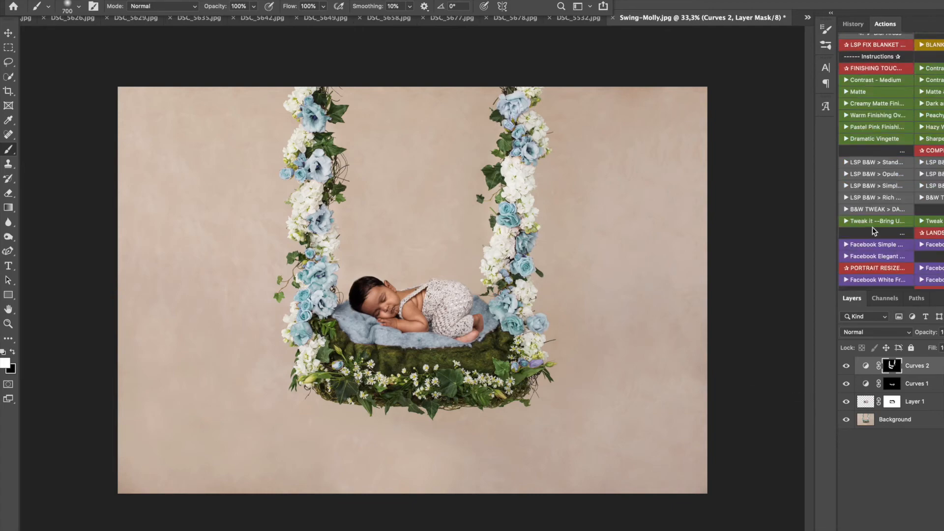
Step: Try a Soft Skin action layer above the Curves layers, with the brush reduced to 150 px for the face
key("super+plus")
key("super+plus")
key("super+plus")
key("super+plus")
key("super+plus")
key("super+plus")
key("super+plus")
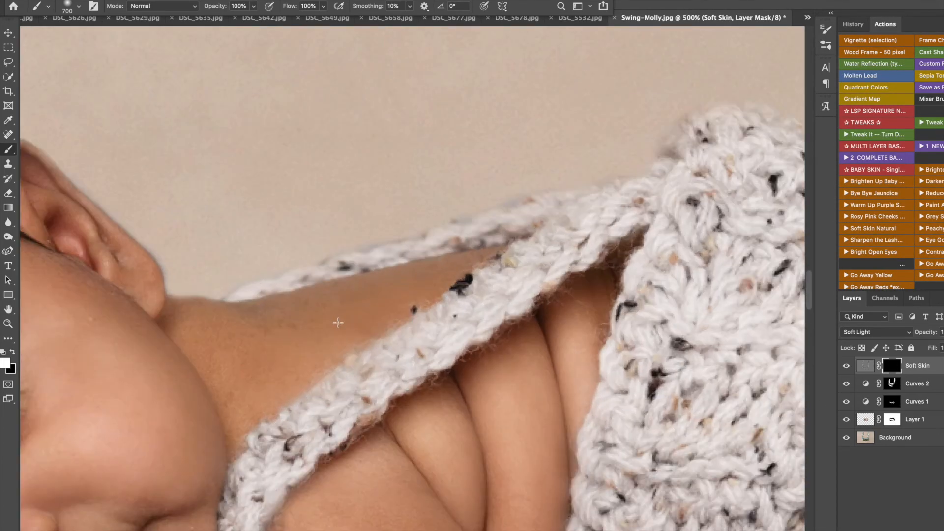
scroll(315, 337, "left", 9)
scroll(302, 349, "down", 3)
key("bracketleft")
key("bracketleft")
key("bracketleft")
key("bracketleft")
key("bracketleft")
key("bracketleft")
key("bracketleft")
key("bracketleft")
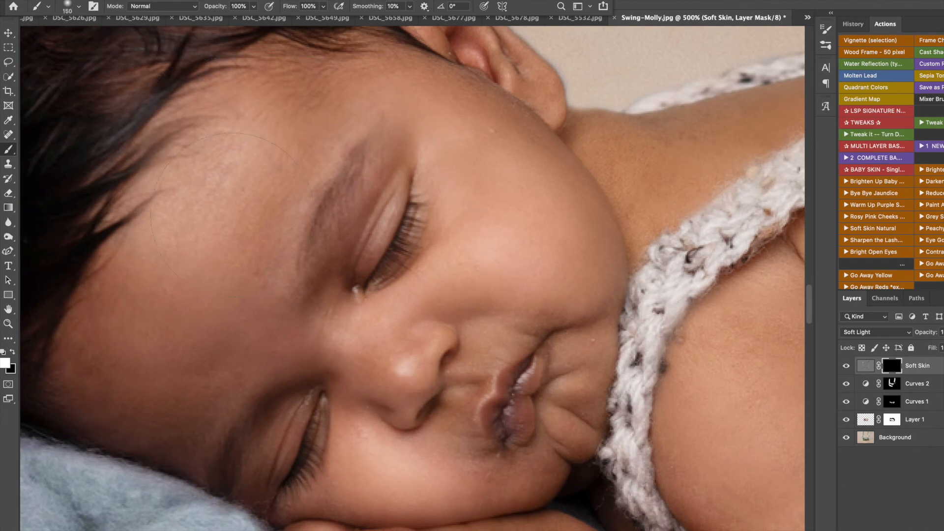
Step: Try painting skin softening over the face and arm, and delete the Soft Skin layer
mouse_move(189, 397)
left_mouse_down()
mouse_move(169, 405)
mouse_move(118, 391)
left_mouse_up()
key("super+z")
key("super+z")
key("super+minus")
key("super+minus")
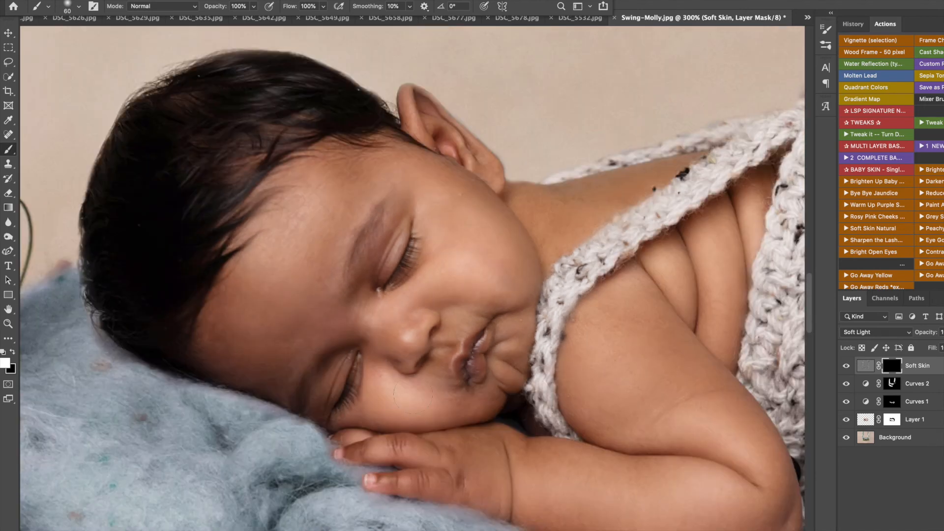
mouse_move(603, 333)
left_mouse_down()
mouse_move(612, 411)
mouse_move(626, 420)
mouse_move(614, 426)
mouse_move(736, 432)
left_mouse_up()
key("BackSpace")
Step: Merge all layers into the background and run the Soft Skin Natural action on the merged image
scroll(897, 237, "down", 15)
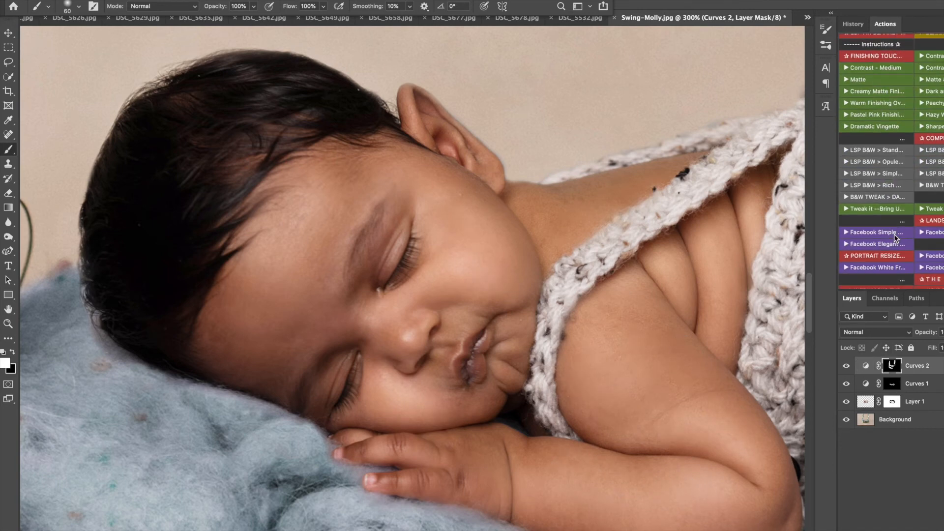
key("super+shift+e")
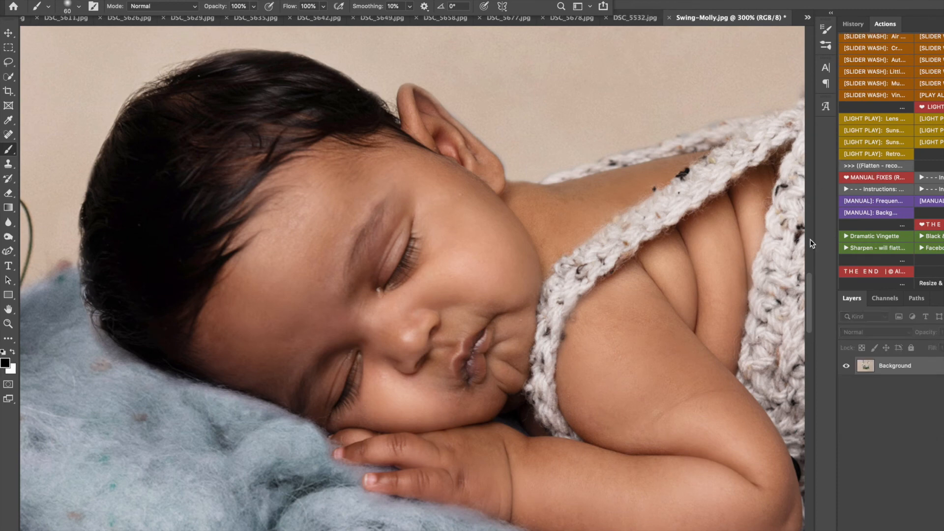
scroll(895, 213, "up", 15)
left_click(864, 230)
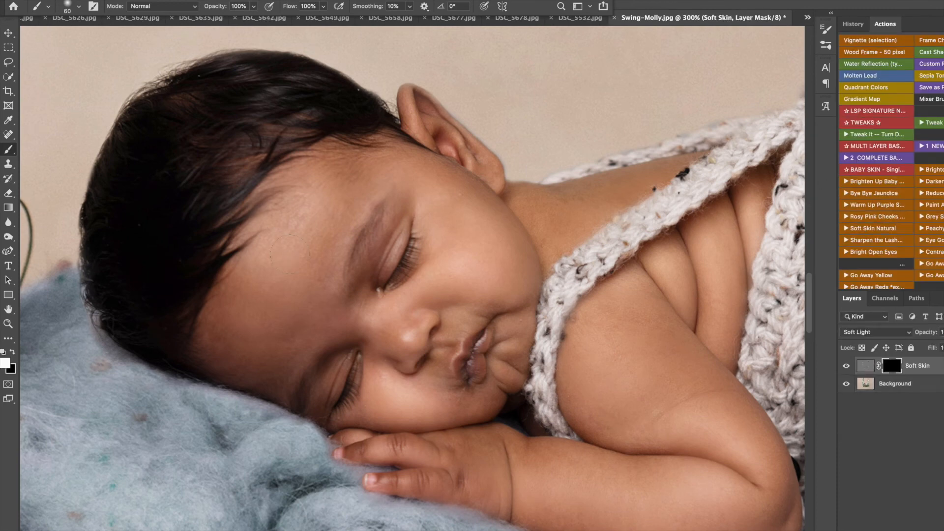
Step: Paint the softening over the face and arm with a 60 px brush, lower the layer's opacity, and compare before and after
mouse_move(584, 207)
left_mouse_down()
mouse_move(664, 177)
mouse_move(586, 211)
left_mouse_up()
left_click_drag(754, 442, 695, 475)
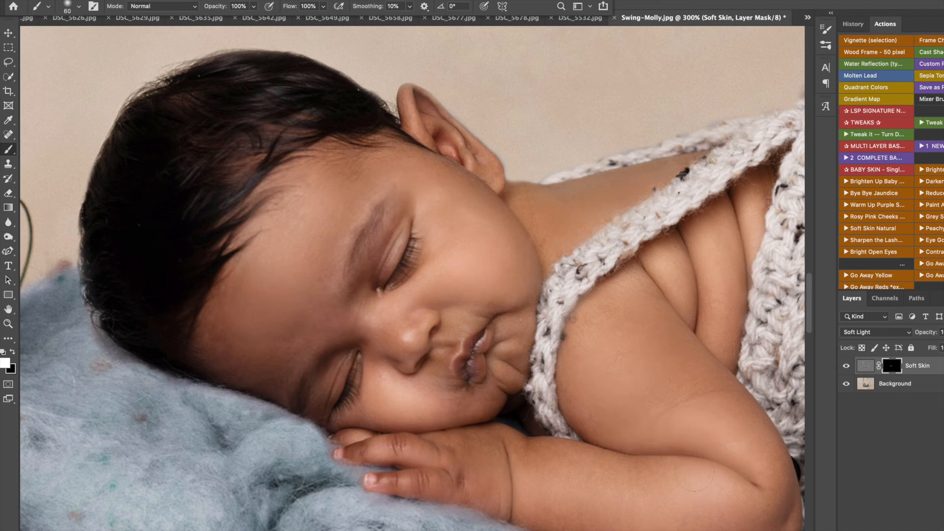
mouse_move(394, 394)
left_mouse_down()
mouse_move(409, 408)
mouse_move(470, 409)
left_mouse_up()
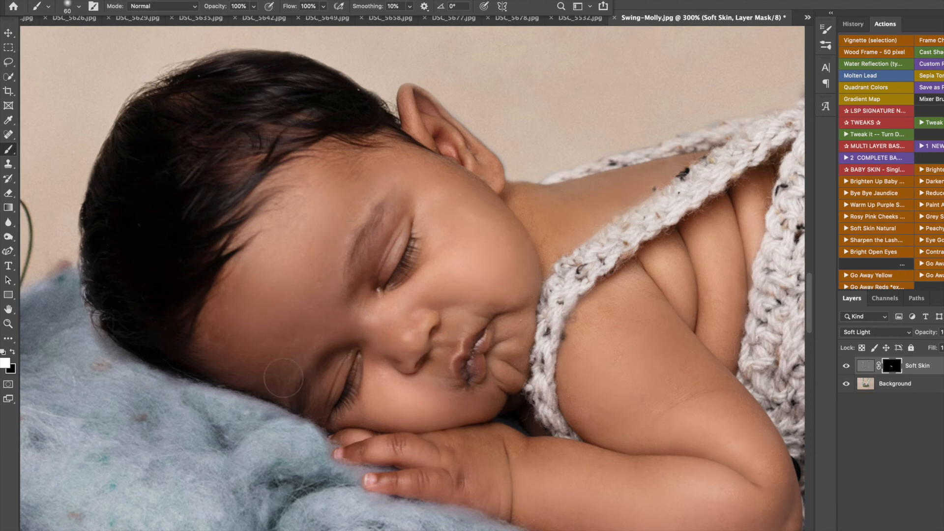
left_click_drag(924, 333, 891, 343)
left_click(847, 368)
left_click(848, 368)
Step: Extend the skin softening on the Soft Skin mask over the remaining areas of the baby's exposed skin
mouse_move(584, 326)
left_mouse_down()
mouse_move(494, 290)
mouse_move(399, 226)
left_mouse_up()
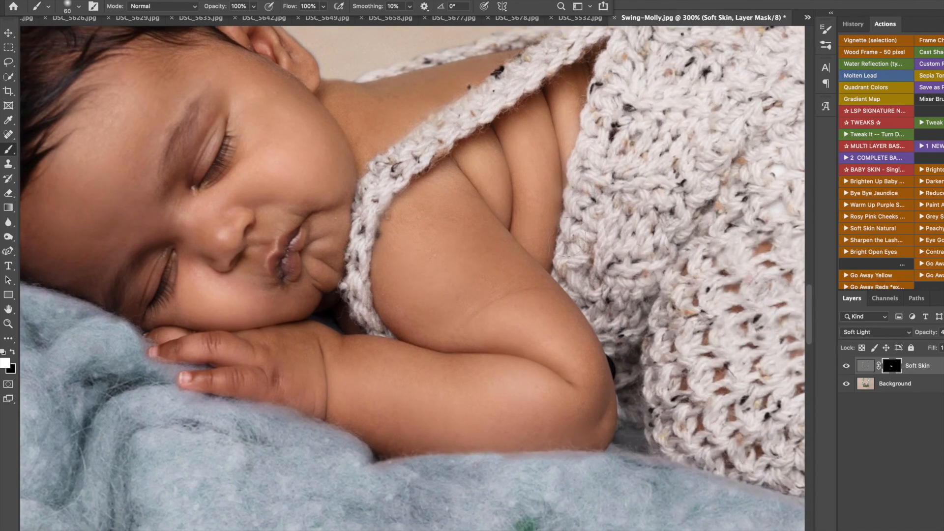
scroll(567, 237, "right", 15)
scroll(567, 237, "left", 5)
left_click_drag(267, 475, 374, 345)
scroll(375, 344, "left", 2)
Step: Merge the Soft Skin layer down into the background and review the whole composite
key("super+minus")
key("super+minus")
key("super+minus")
key("super+minus")
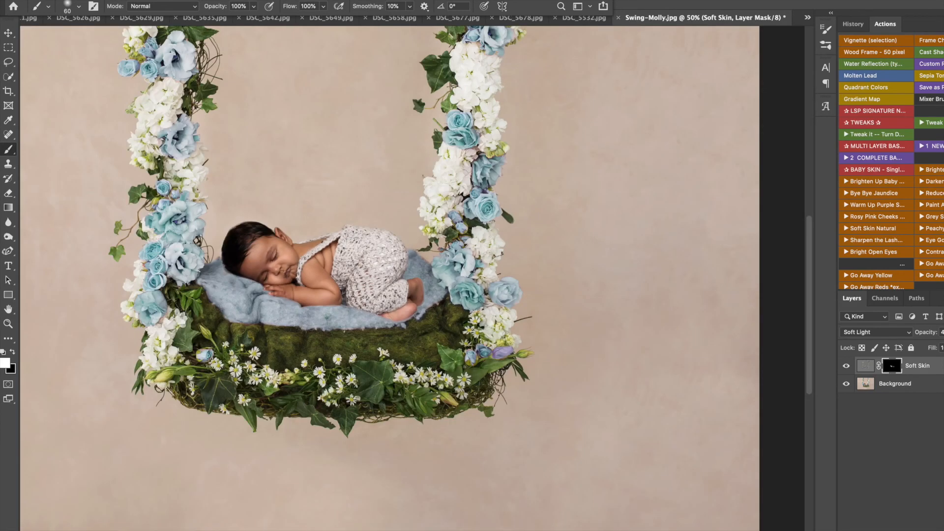
key("super+e")
key("super+minus")
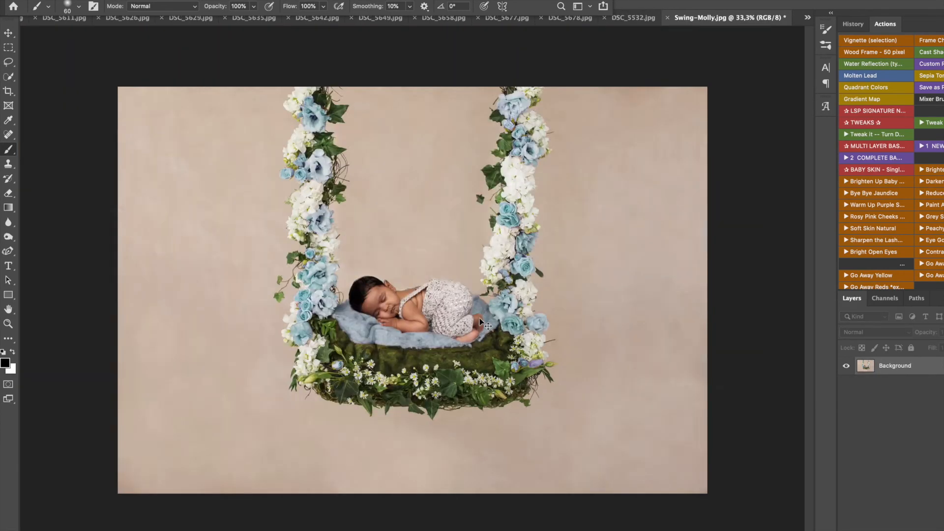
Step: Choose a 125 px brush from the presets
left_click(49, 6)
left_click(76, 214)
left_click(78, 7)
left_click(41, 92)
left_click(93, 256)
Step: Open the Save As dialog for the flattened swing composite
key("super+shift+s")
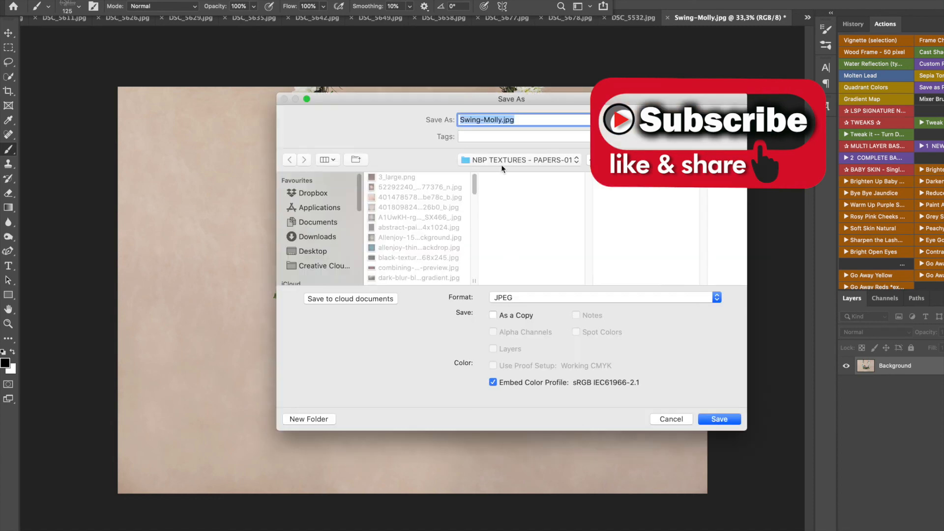